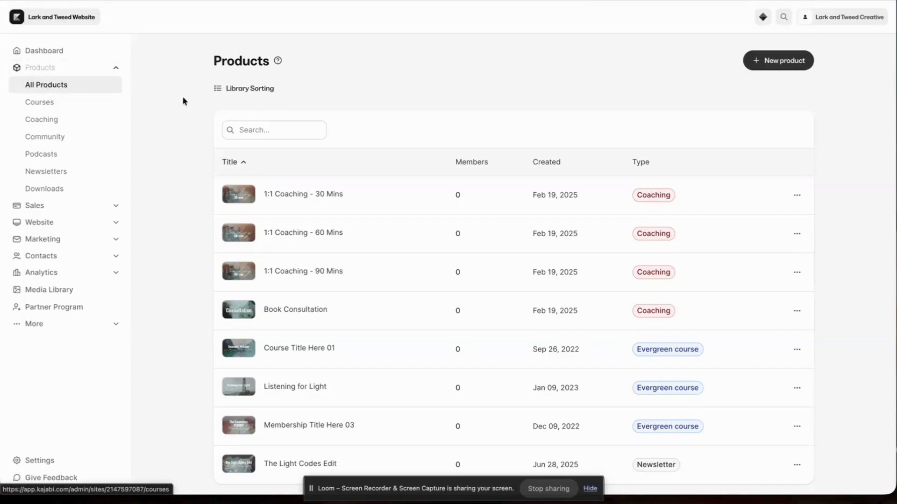
Start a new coaching program titled 'Coaching Test 30 mins' and enter the coach's name.
{"action": "left_click", "coordinate": [794, 66]}
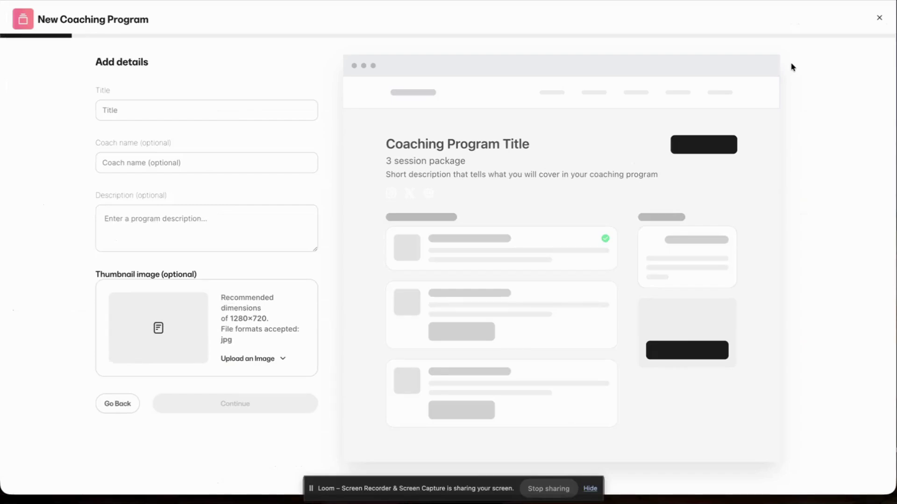
{"action": "left_click", "coordinate": [130, 103]}
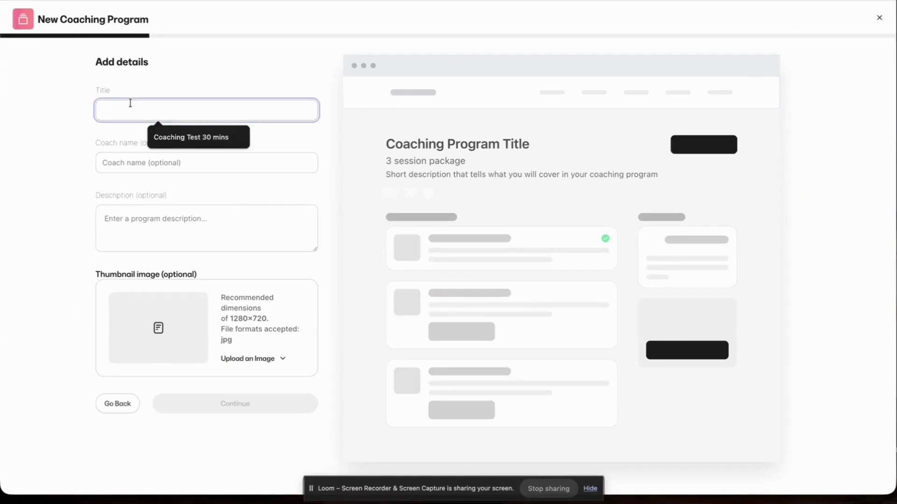
{"action": "left_click", "coordinate": [208, 139]}
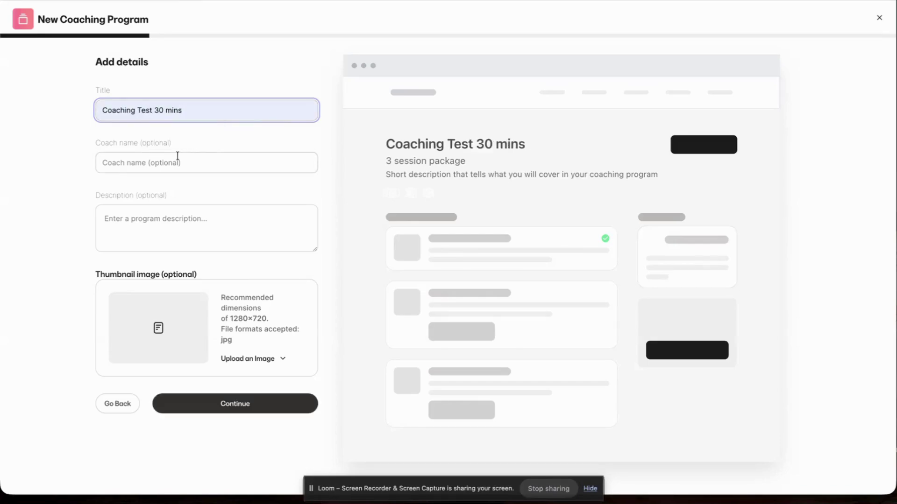
{"action": "left_click", "coordinate": [119, 164]}
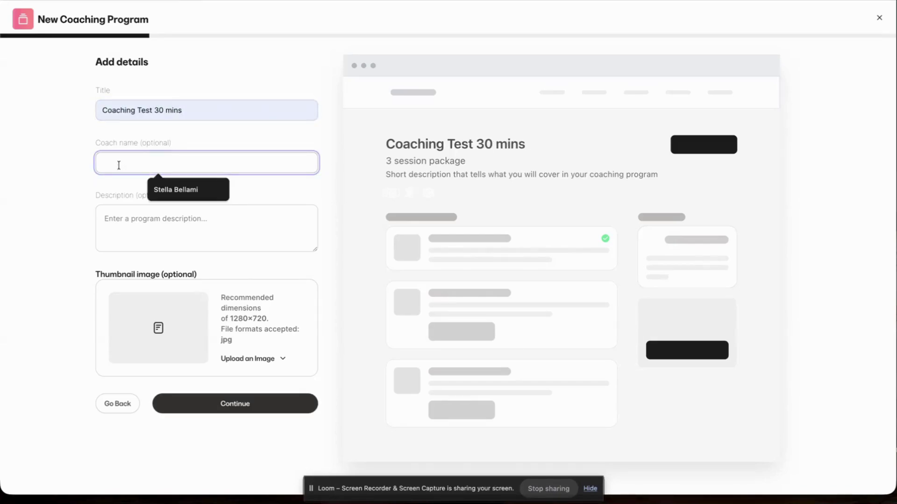
{"action": "left_click", "coordinate": [174, 189]}
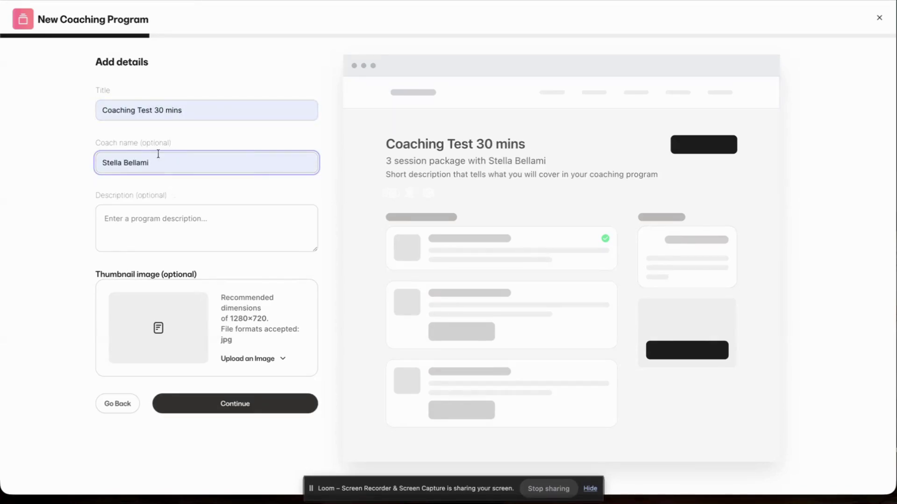
Describe the program as 30-minute coaching sessions with the coach, then continue.
{"action": "left_click", "coordinate": [110, 218]}
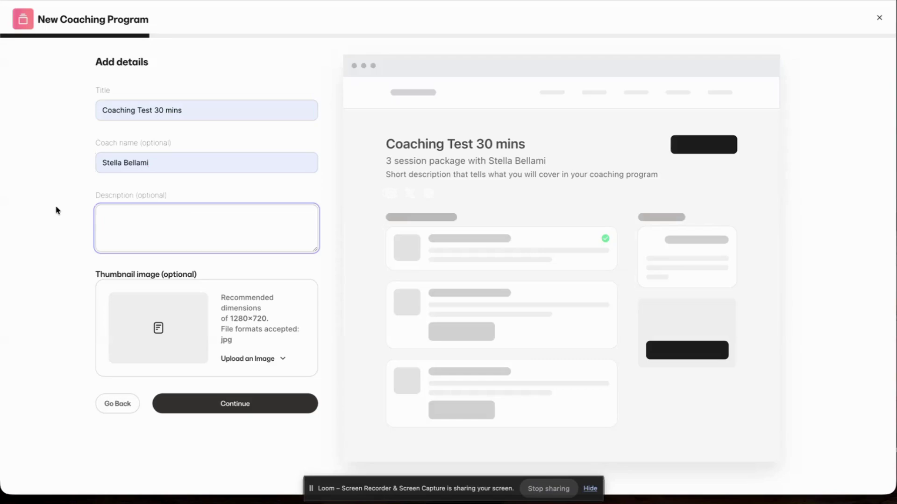
{"action": "type", "text": "Coac"}
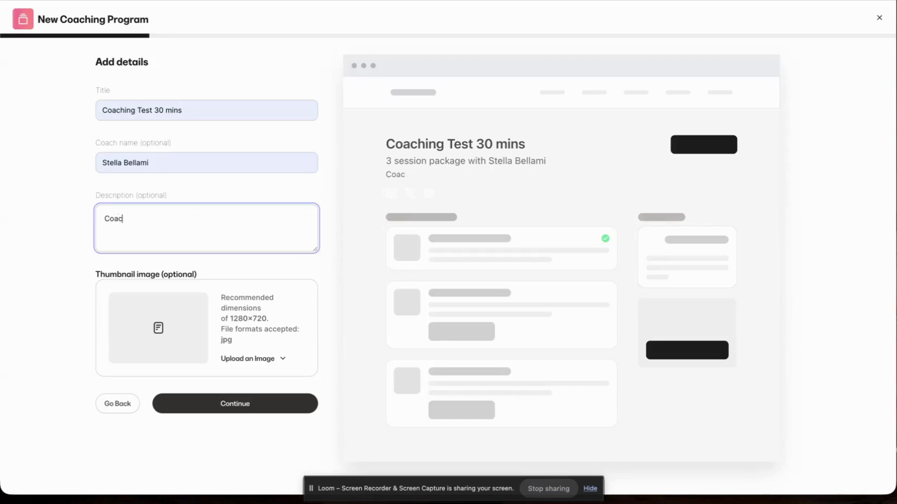
{"action": "type", "text": "hing Sessions"}
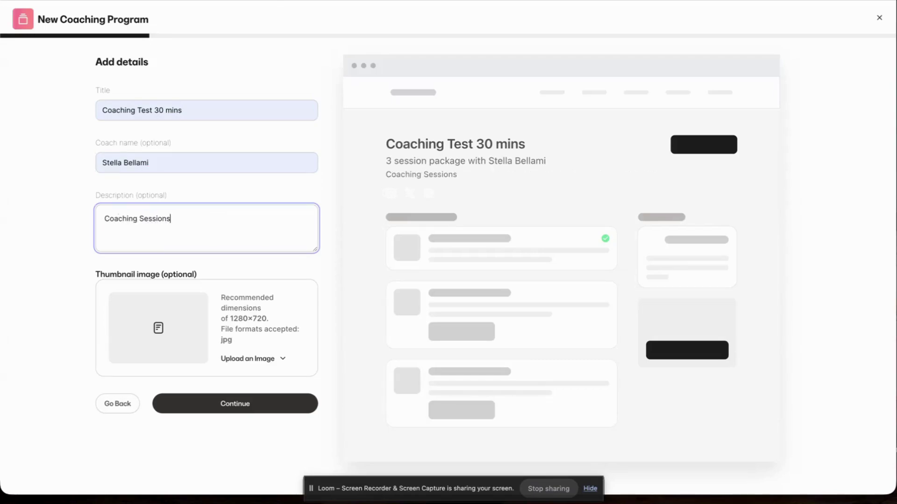
{"action": "type", "text": " with Stella Bel"}
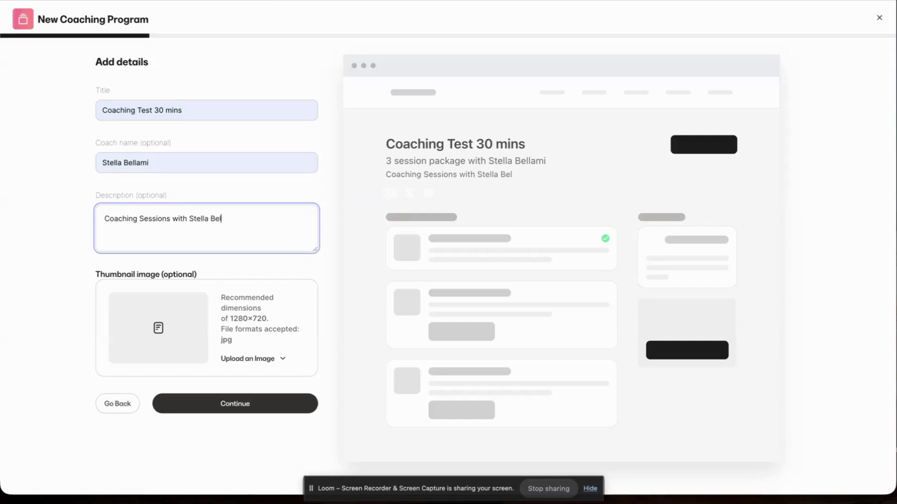
{"action": "type", "text": "lami for 30 mins"}
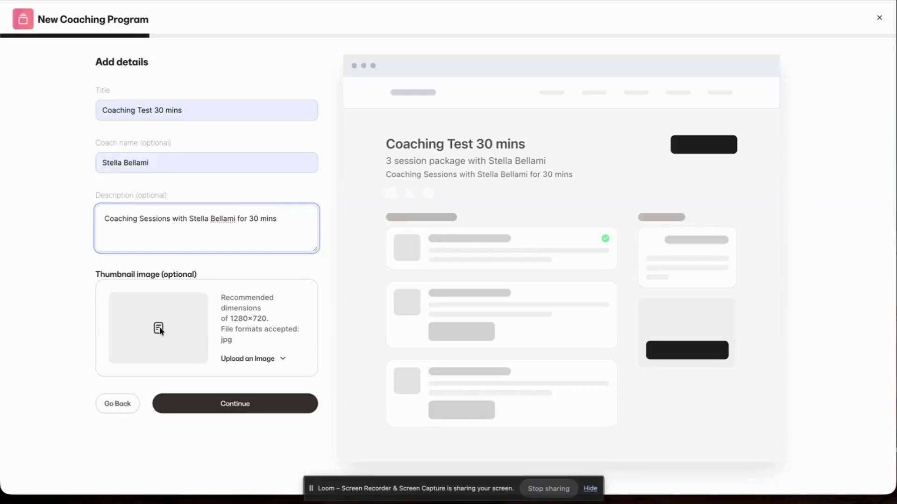
{"action": "left_click", "coordinate": [223, 405]}
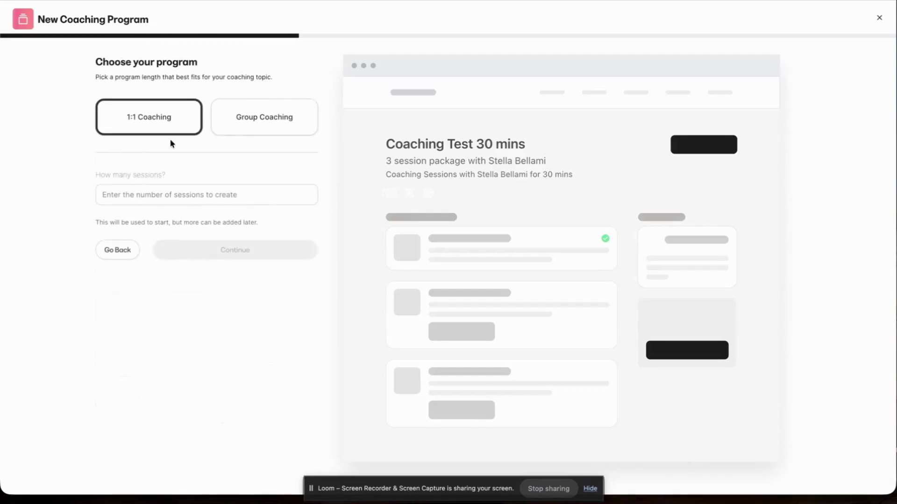
Keep 1:1 Coaching with 1 session in the package, then continue to scheduling.
{"action": "left_click", "coordinate": [118, 194]}
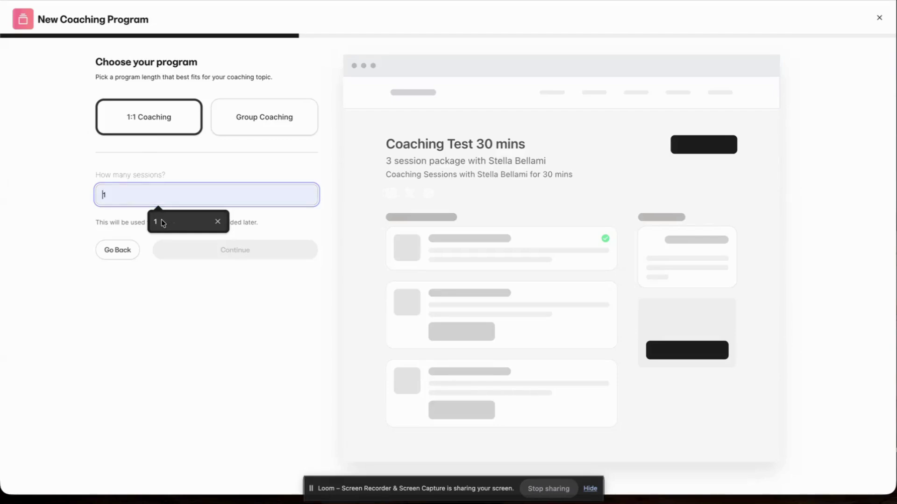
{"action": "left_click", "coordinate": [162, 221]}
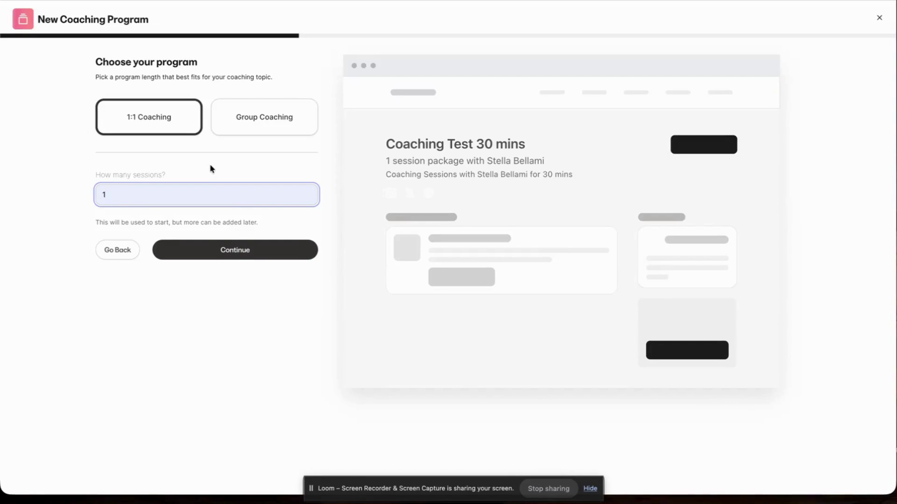
{"action": "left_click", "coordinate": [196, 254]}
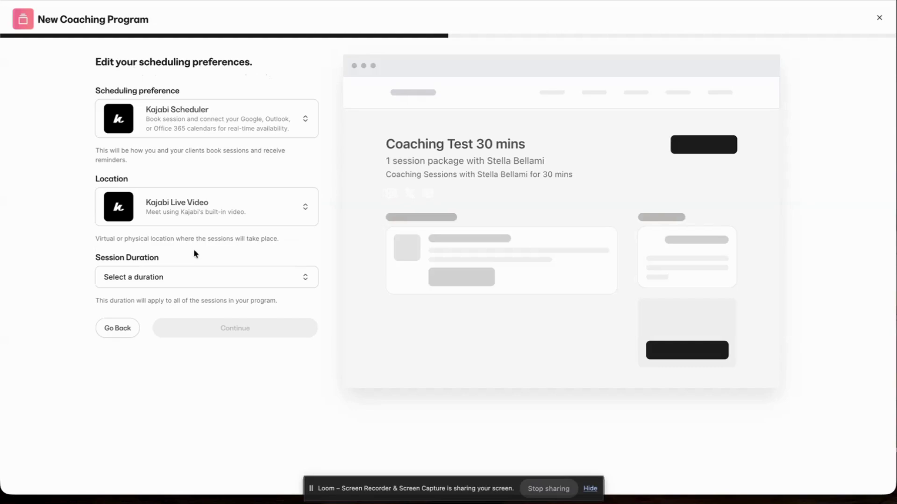
Keep Kajabi Scheduler and Kajabi Live Video, and set session duration to 30 minutes.
{"action": "left_click", "coordinate": [306, 119]}
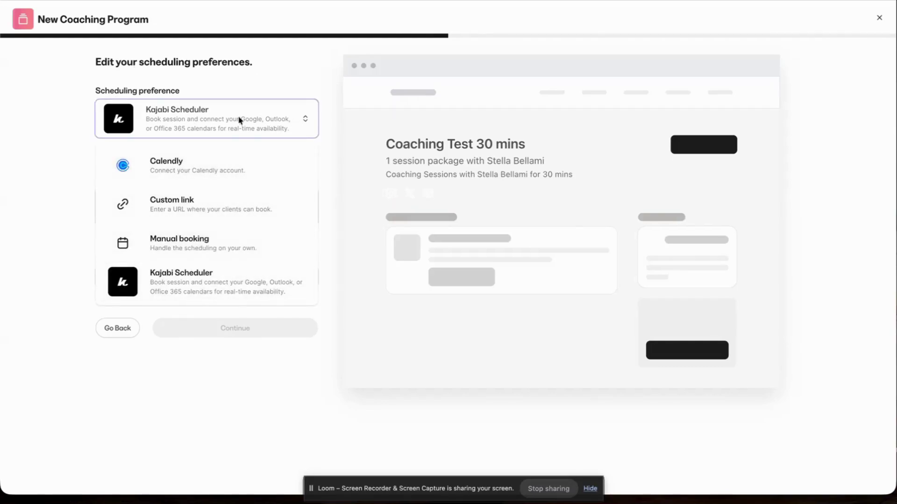
{"action": "left_click", "coordinate": [306, 120]}
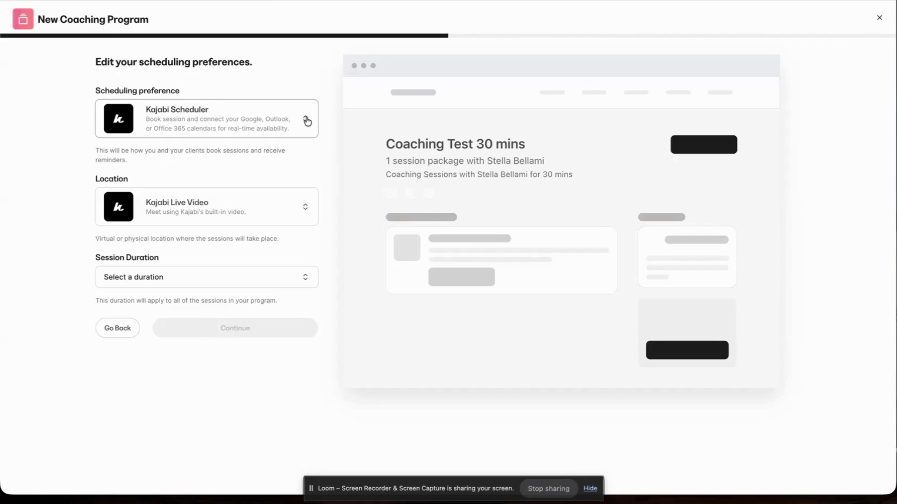
{"action": "left_click", "coordinate": [307, 211]}
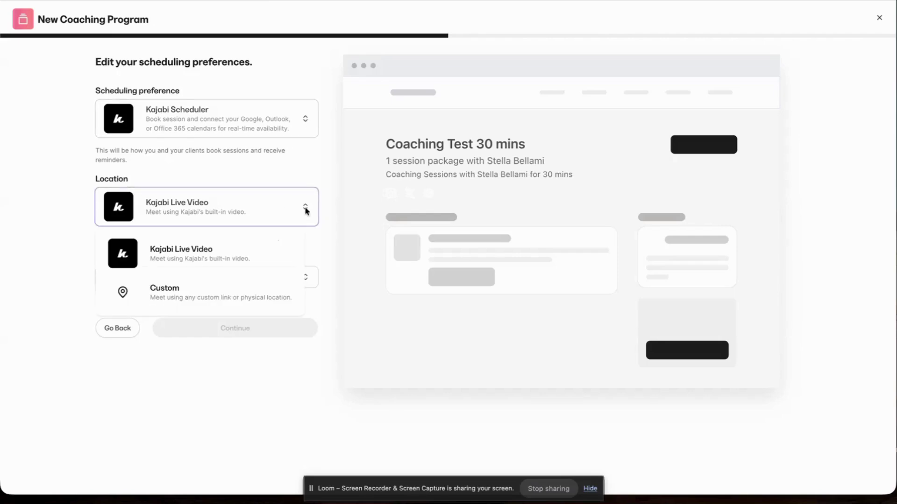
{"action": "left_click", "coordinate": [278, 176]}
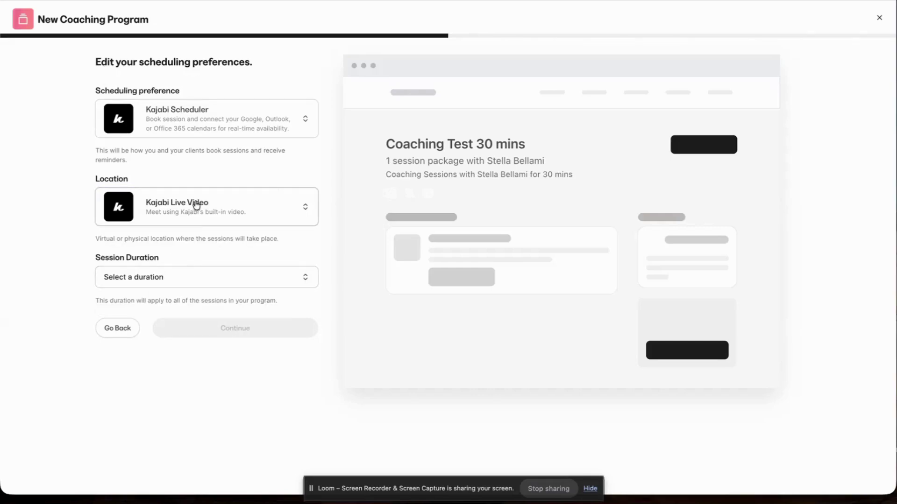
{"action": "left_click", "coordinate": [213, 279]}
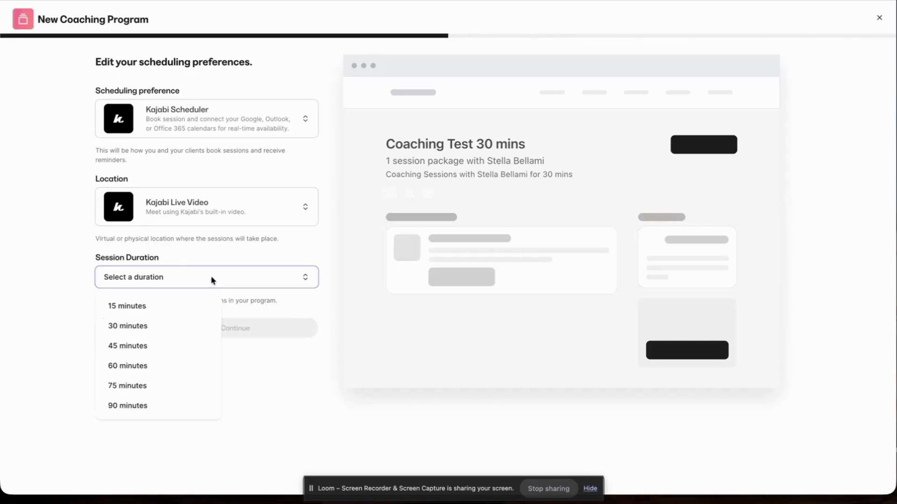
{"action": "left_click", "coordinate": [145, 328]}
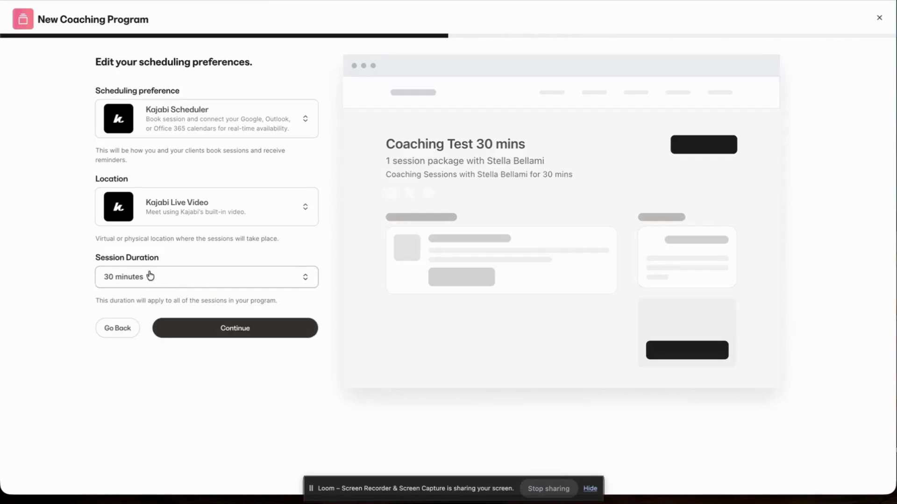
{"action": "left_click", "coordinate": [252, 332]}
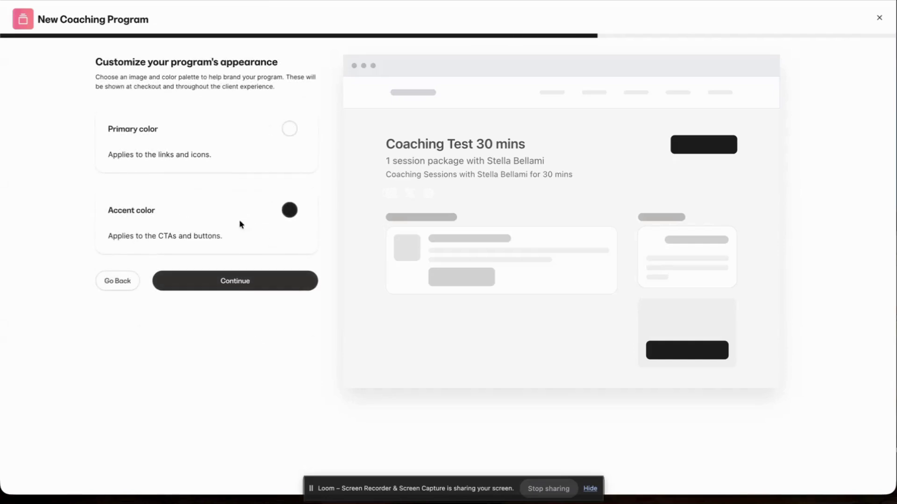
Keep default colours, price the program at 300 USD with PayPal, then save and finish.
{"action": "left_click", "coordinate": [221, 281]}
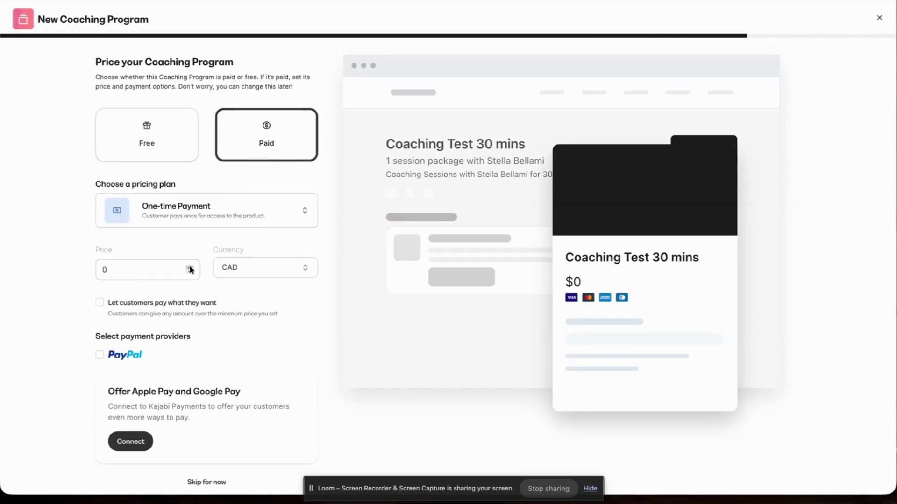
{"action": "left_click", "coordinate": [108, 270]}
{"action": "key", "text": "BackSpace"}
{"action": "type", "text": "3"}
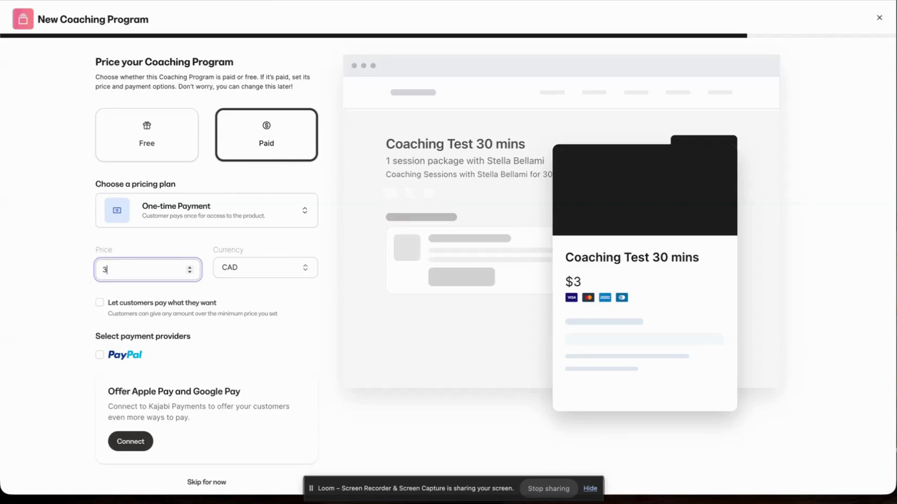
{"action": "type", "text": "00"}
{"action": "left_click", "coordinate": [306, 270]}
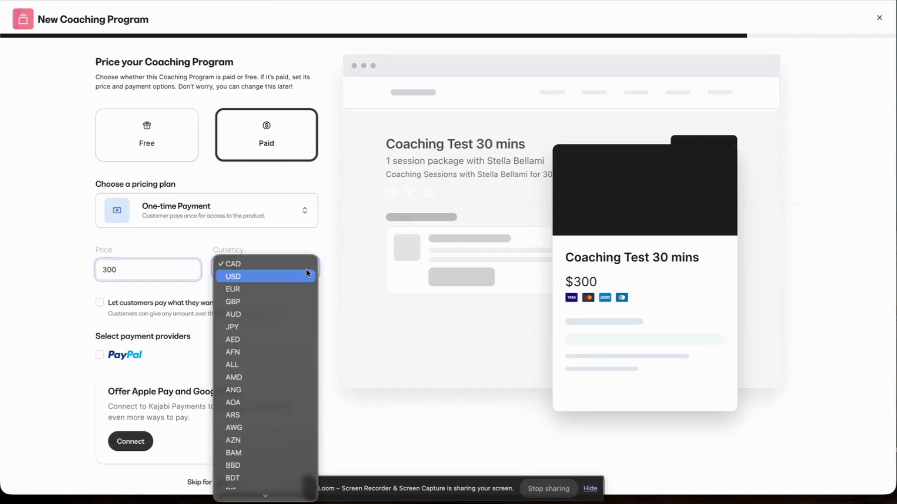
{"action": "left_click", "coordinate": [284, 277]}
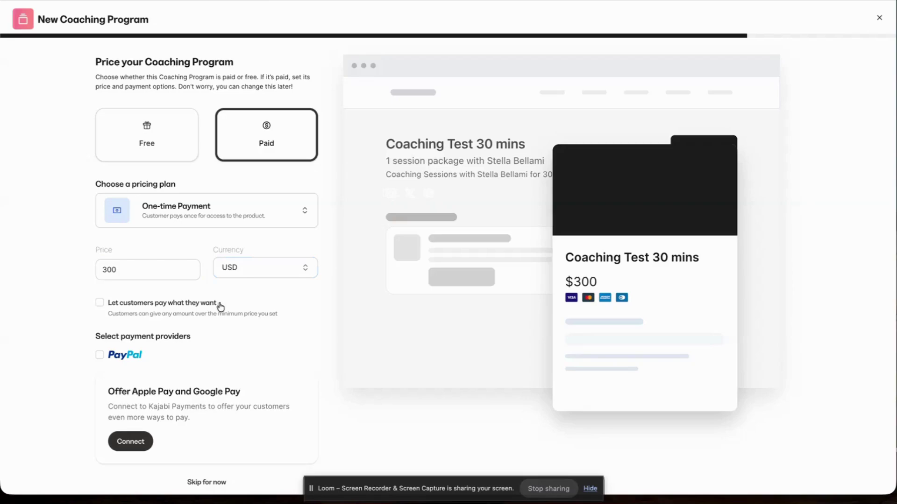
{"action": "left_click", "coordinate": [100, 355]}
{"action": "scroll", "coordinate": [150, 443], "scroll_direction": "down", "scroll_amount": 2}
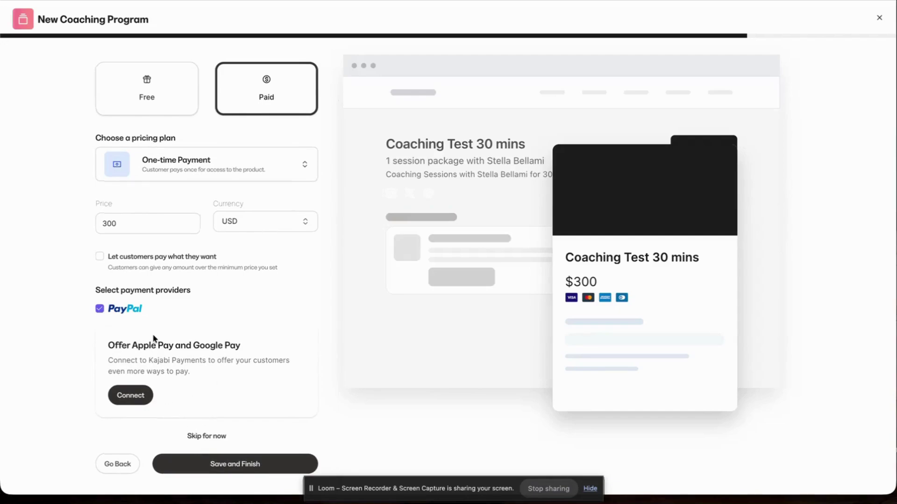
{"action": "left_click", "coordinate": [238, 465]}
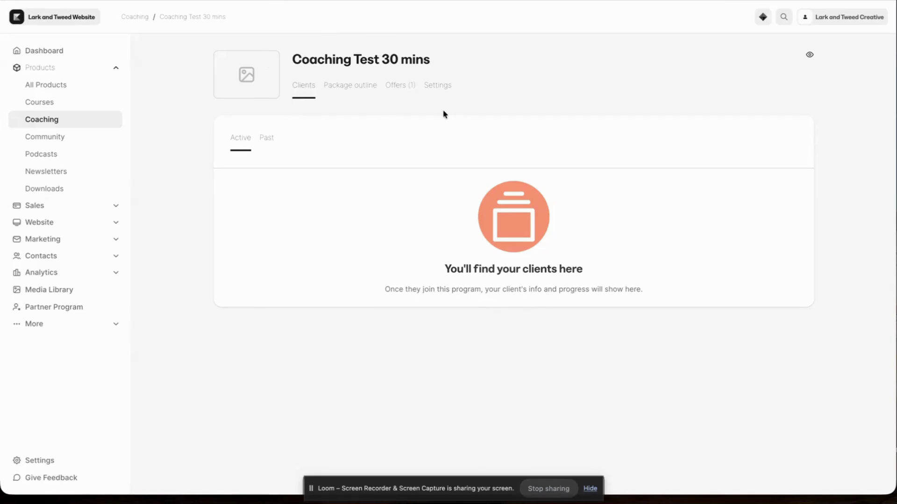
Show the package outline with Session 1 and bring up Session 1's options menu.
{"action": "left_click", "coordinate": [352, 89]}
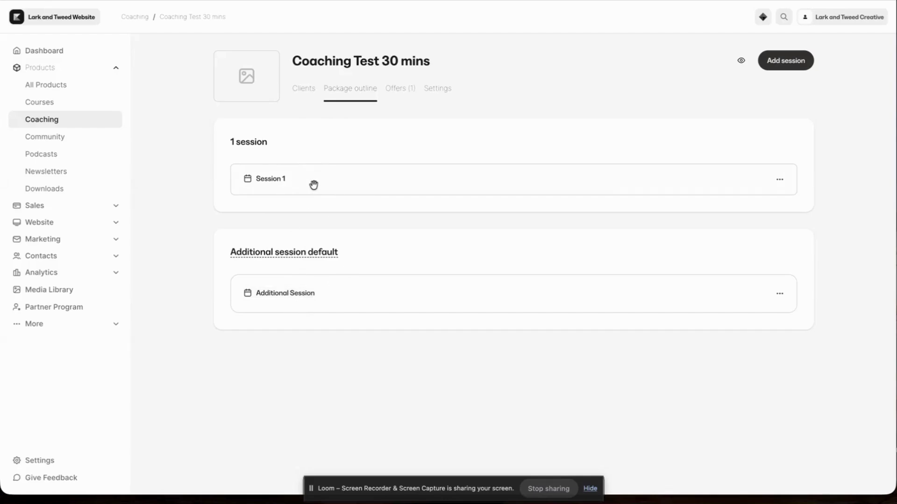
{"action": "left_click", "coordinate": [780, 180]}
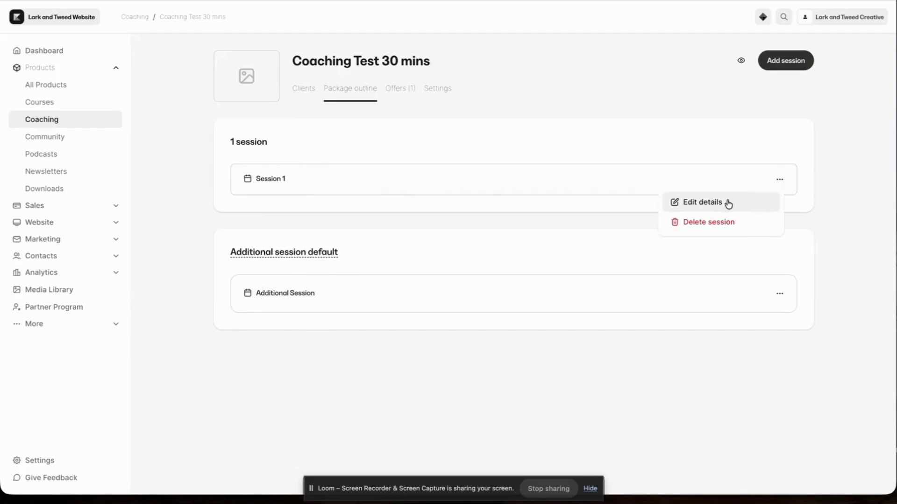
Review Session 1's details, then return to the package outline via the breadcrumb.
{"action": "left_click", "coordinate": [713, 205]}
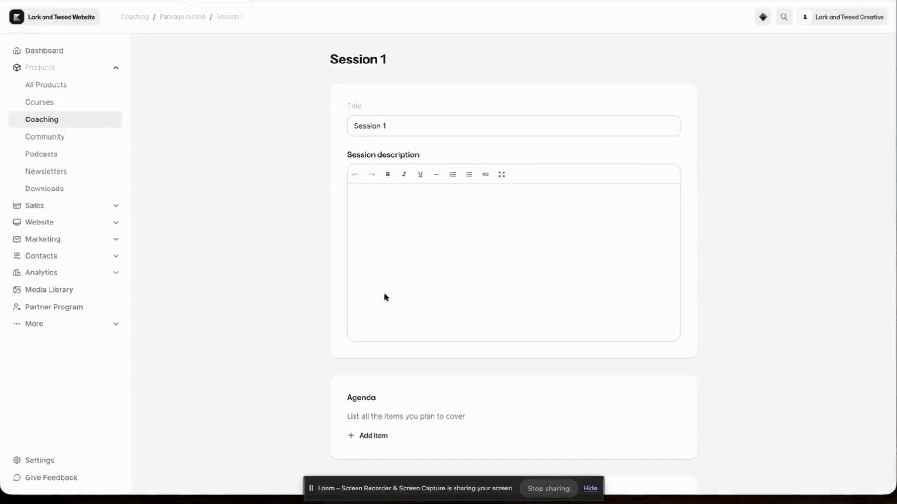
{"action": "scroll", "coordinate": [433, 341], "scroll_direction": "down", "scroll_amount": 3}
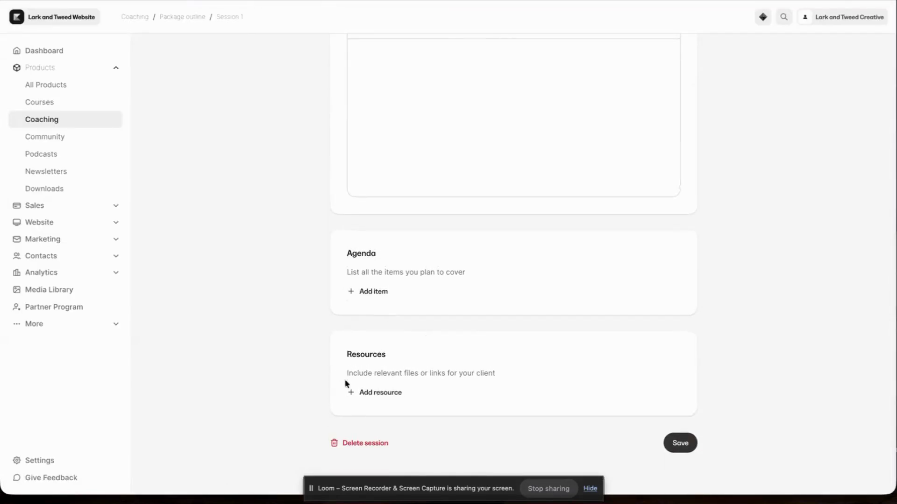
{"action": "scroll", "coordinate": [406, 302], "scroll_direction": "up", "scroll_amount": 3}
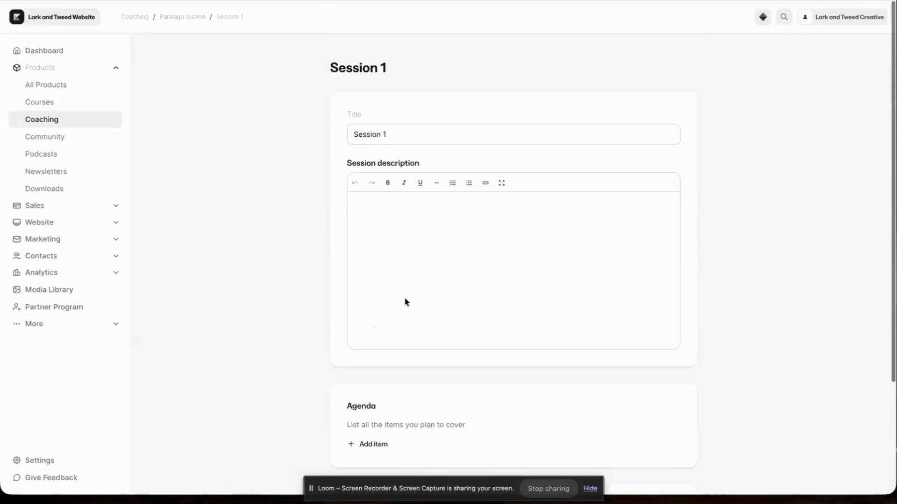
{"action": "left_click", "coordinate": [182, 17]}
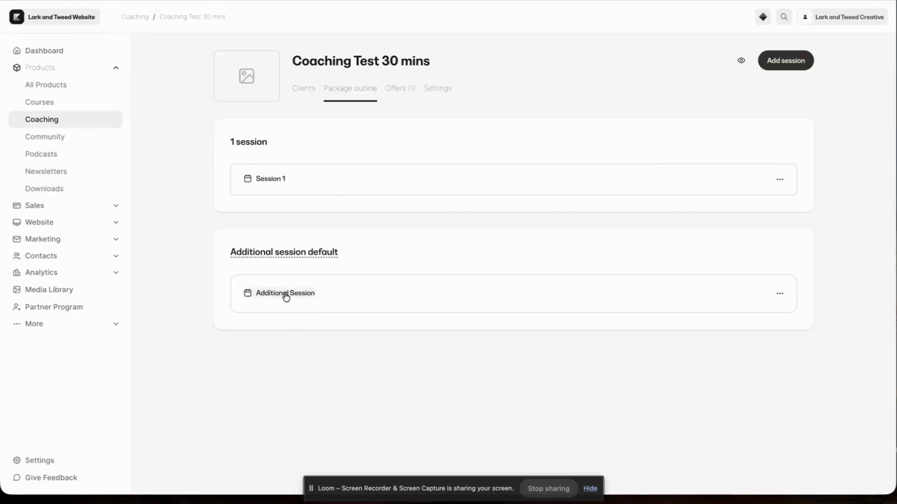
Check the single $300.00 offer in the Offers tab, then open the program Settings.
{"action": "left_click", "coordinate": [399, 92]}
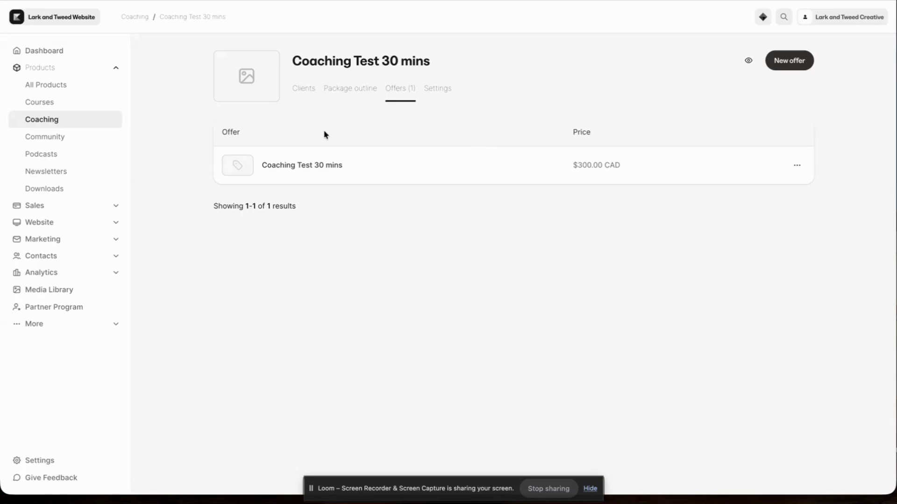
{"action": "left_click", "coordinate": [439, 92]}
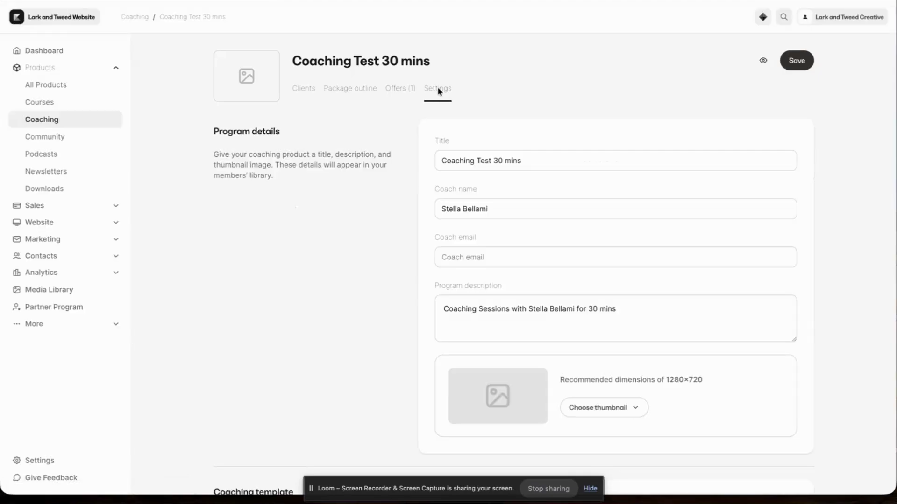
Scroll to the Coaching template section and expand the 'Add new template' choices.
{"action": "scroll", "coordinate": [517, 221], "scroll_direction": "down", "scroll_amount": 2}
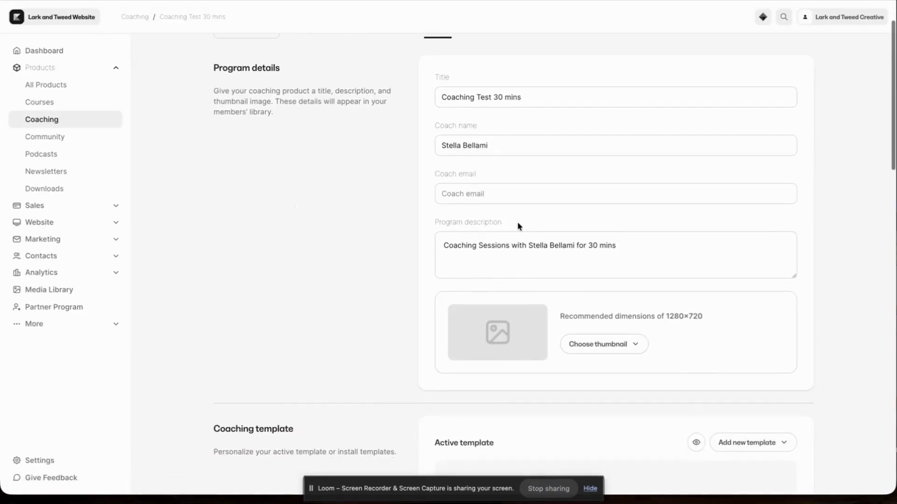
{"action": "scroll", "coordinate": [521, 224], "scroll_direction": "down", "scroll_amount": 7}
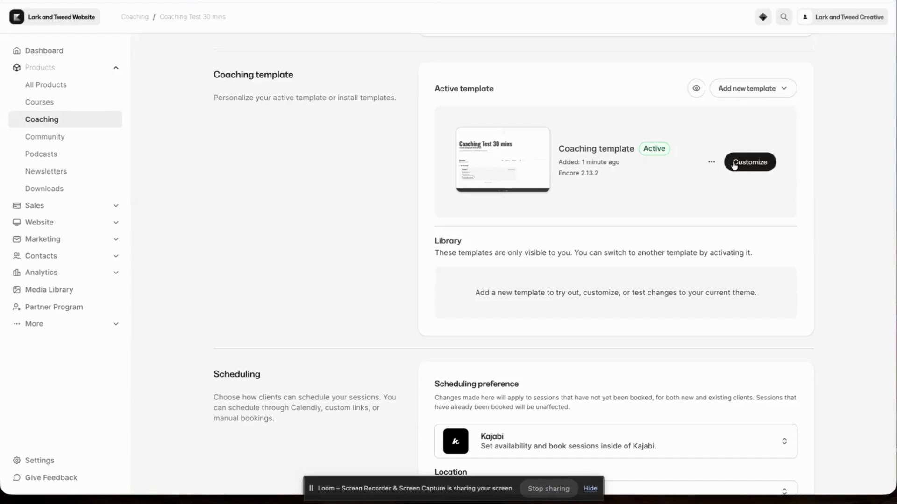
{"action": "left_click", "coordinate": [771, 91]}
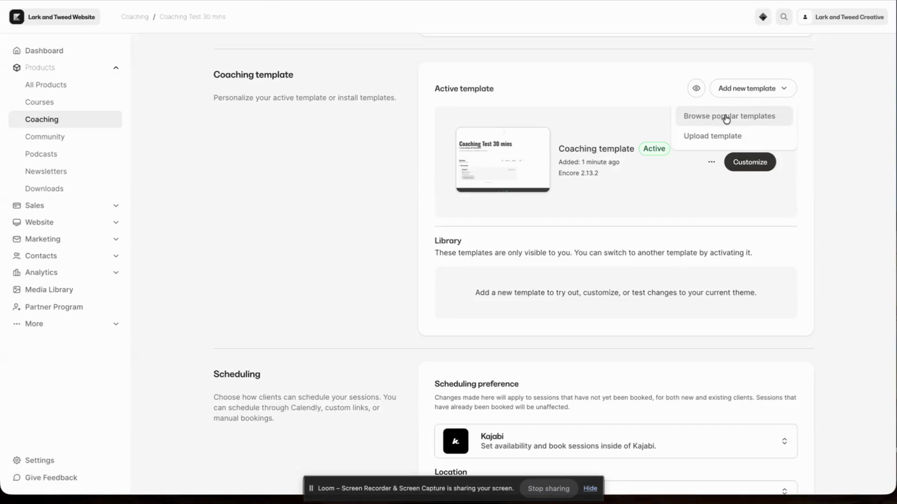
Upload the stella-studio-coaching-theme.zip from Downloads as a new coaching template.
{"action": "left_click", "coordinate": [706, 138]}
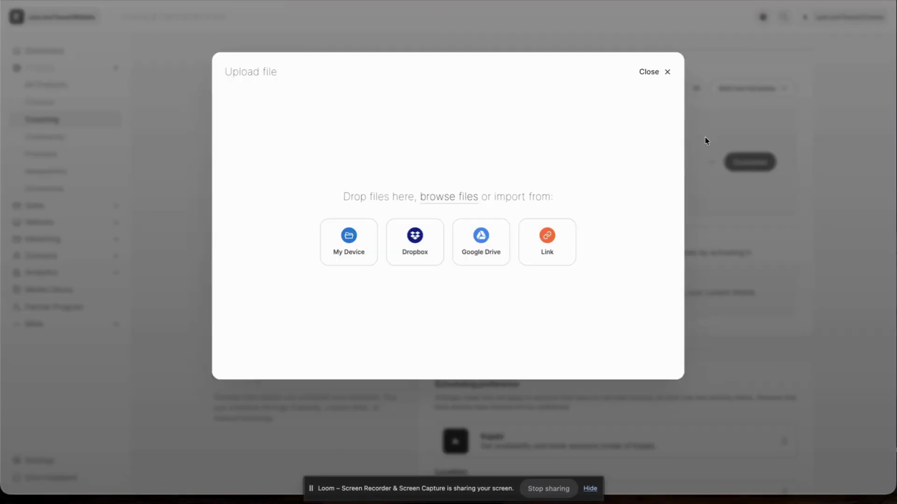
{"action": "left_click", "coordinate": [350, 242]}
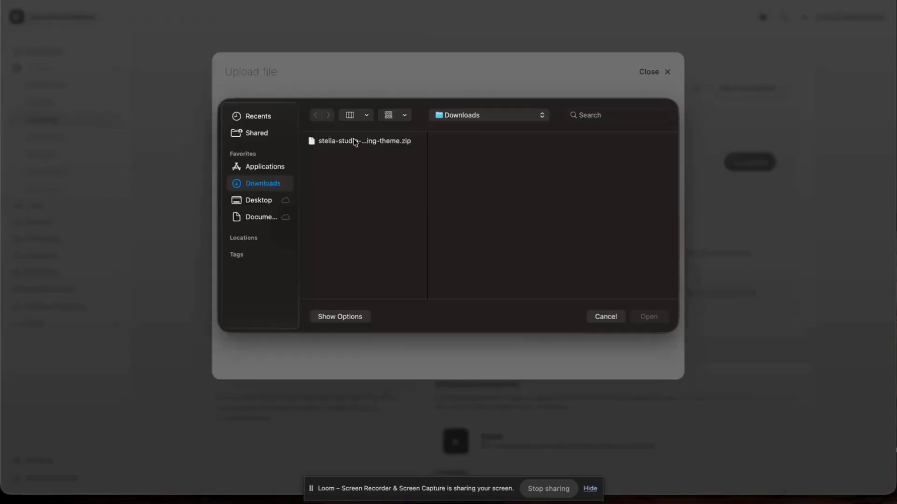
{"action": "left_click", "coordinate": [355, 141]}
{"action": "left_click", "coordinate": [652, 319]}
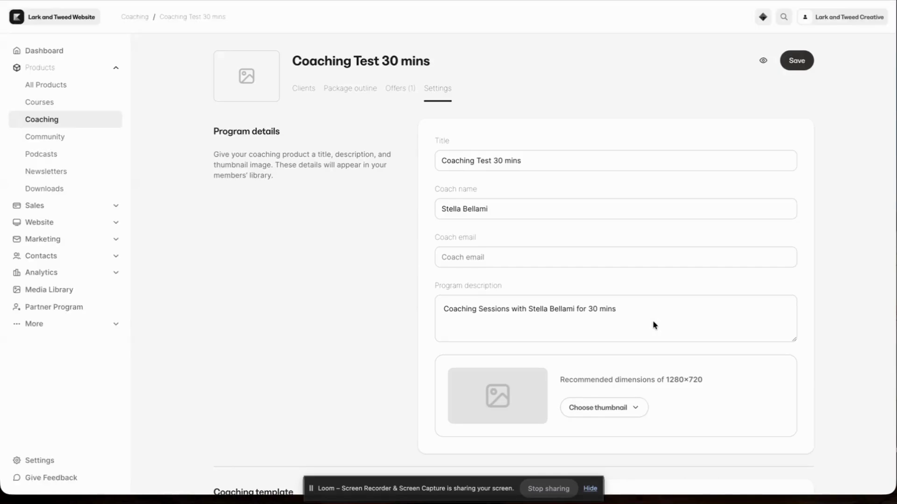
Activate the uploaded stella-studio-coaching-theme.zip template and confirm the switch.
{"action": "scroll", "coordinate": [641, 333], "scroll_direction": "down", "scroll_amount": 10}
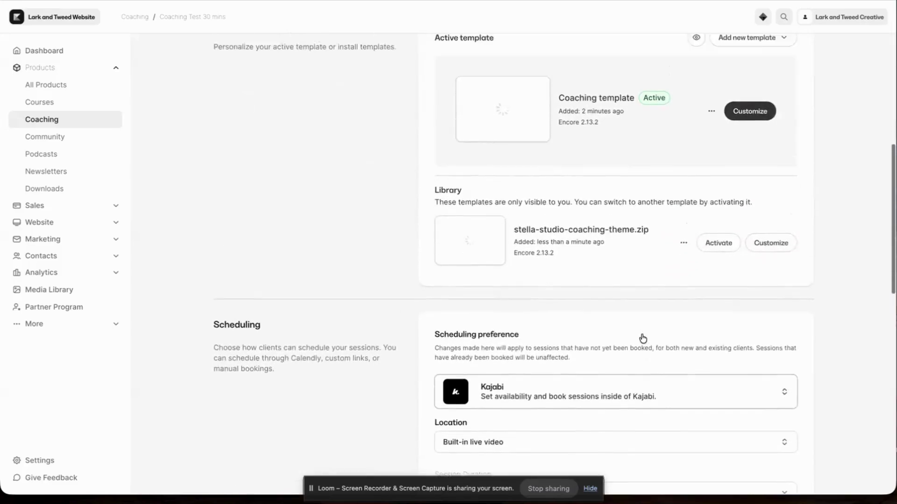
{"action": "scroll", "coordinate": [642, 337], "scroll_direction": "up", "scroll_amount": 2}
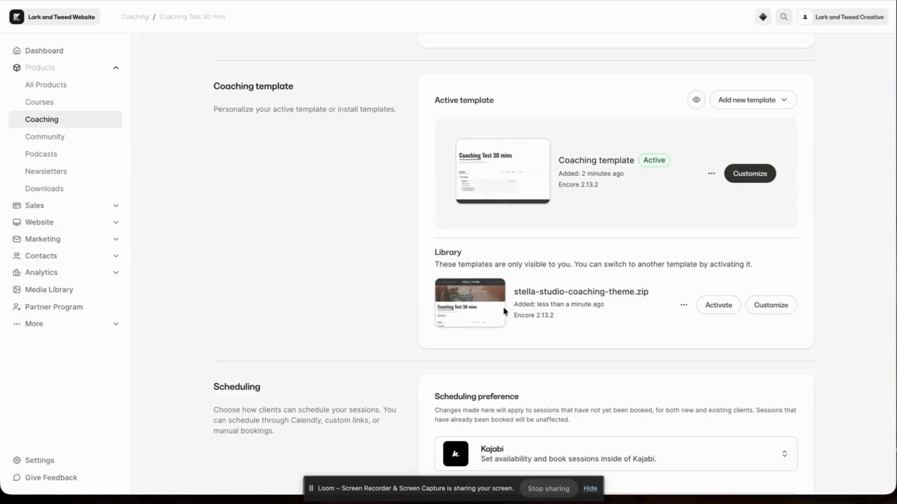
{"action": "left_click", "coordinate": [718, 306]}
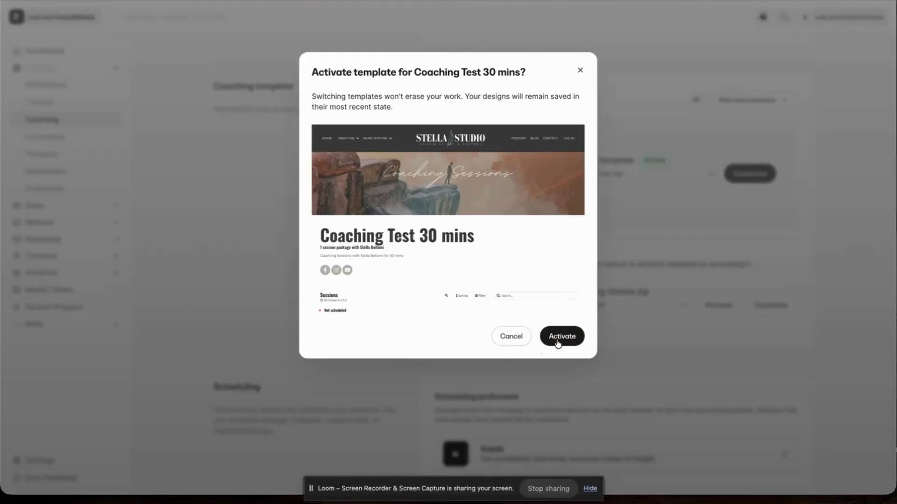
{"action": "left_click", "coordinate": [556, 340]}
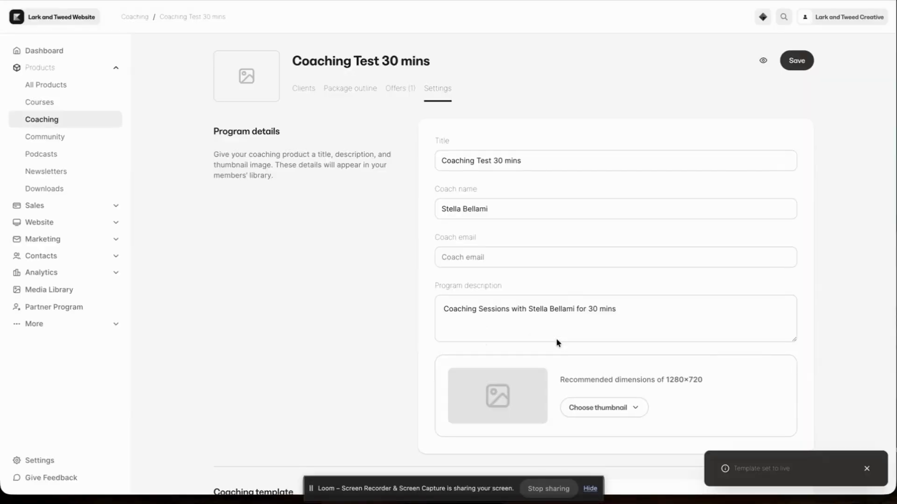
Open the newly active Stella Studio theme in the page editor.
{"action": "scroll", "coordinate": [556, 346], "scroll_direction": "down", "scroll_amount": 5}
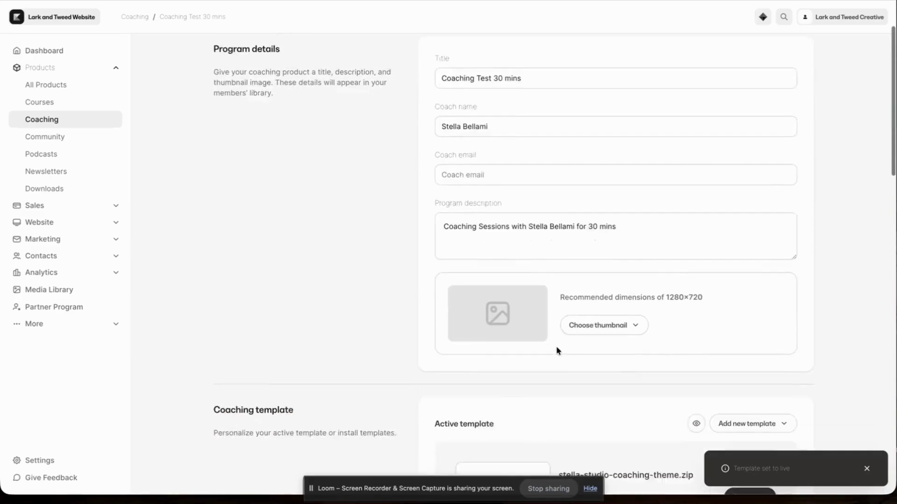
{"action": "scroll", "coordinate": [575, 274], "scroll_direction": "down", "scroll_amount": 4}
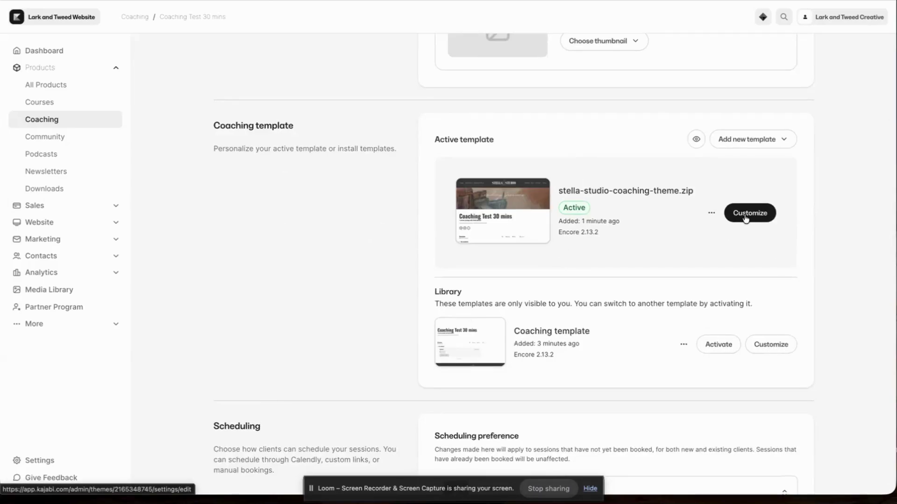
{"action": "left_click", "coordinate": [746, 216]}
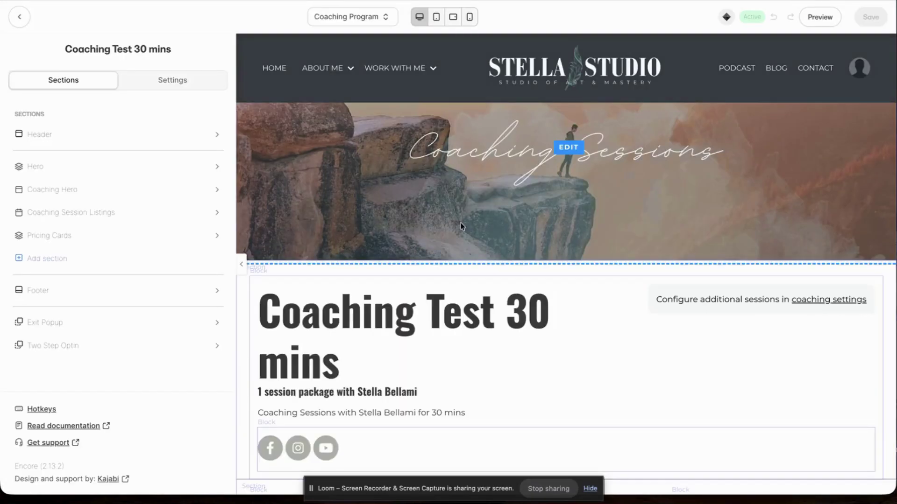
Scroll the Stella Studio preview, then show the theme's Settings list: Favicon, Style Guide, Design Tools, Custom Code.
{"action": "scroll", "coordinate": [416, 294], "scroll_direction": "down", "scroll_amount": 10}
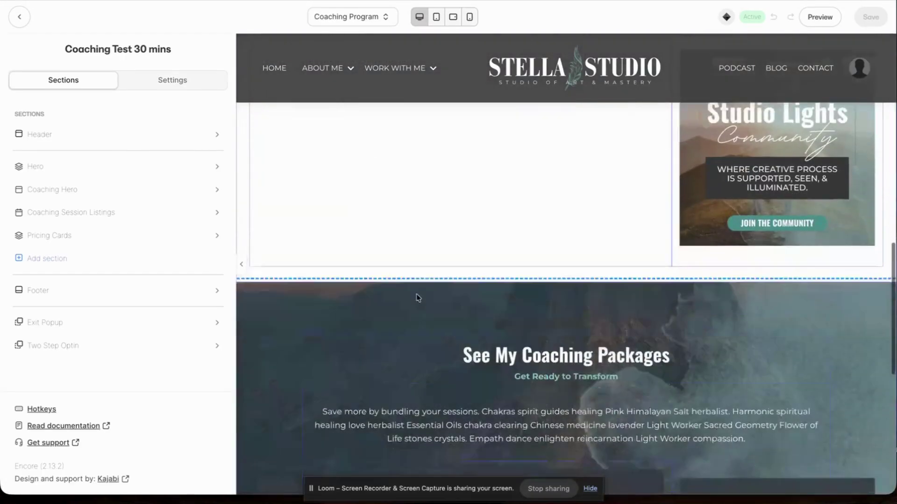
{"action": "scroll", "coordinate": [416, 297], "scroll_direction": "down", "scroll_amount": 5}
{"action": "scroll", "coordinate": [370, 106], "scroll_direction": "up", "scroll_amount": 15}
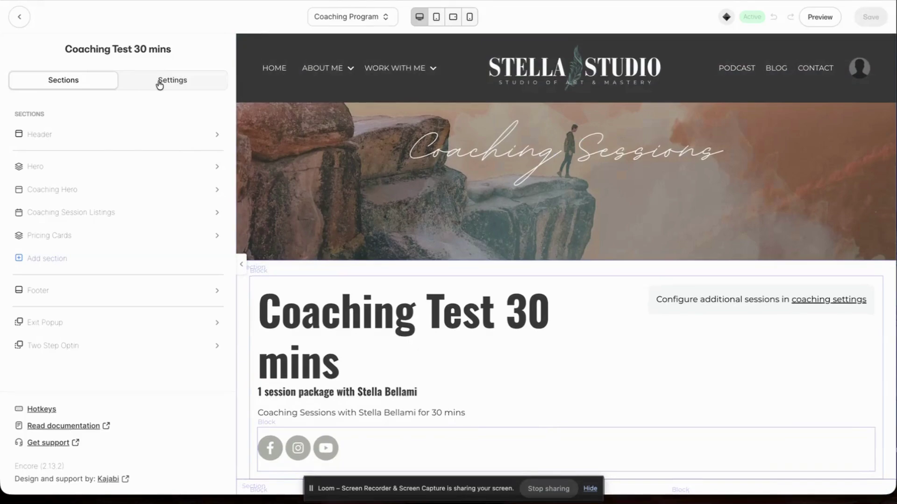
{"action": "left_click", "coordinate": [160, 83]}
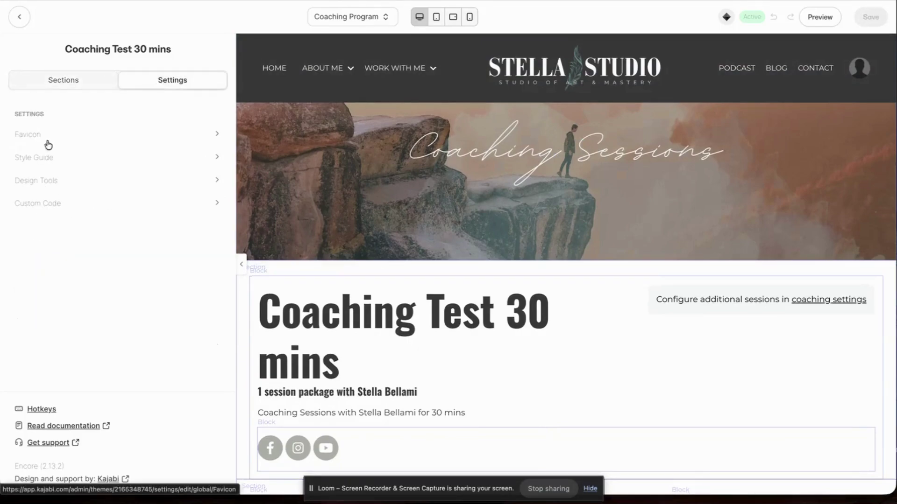
Review the Style Guide: primary colour #393939, outline small buttons, Montserrat body font at line height 1.6.
{"action": "left_click", "coordinate": [47, 158]}
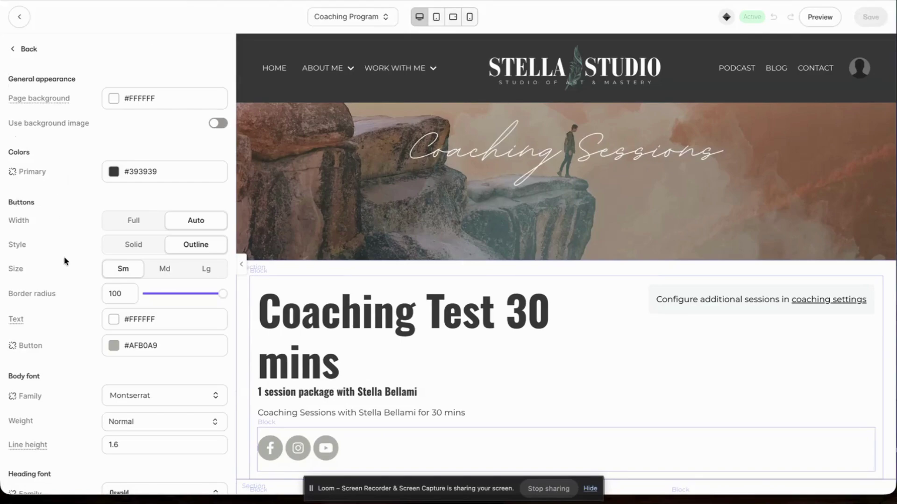
{"action": "scroll", "coordinate": [65, 261], "scroll_direction": "down", "scroll_amount": 5}
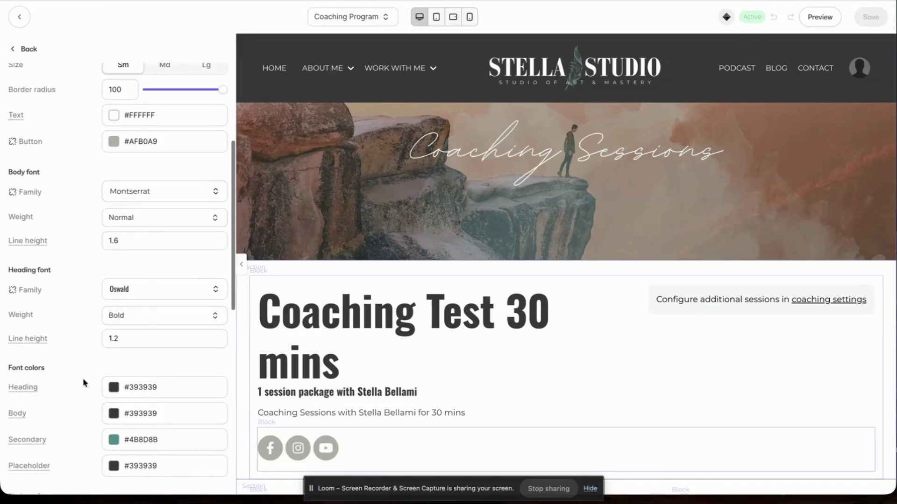
{"action": "scroll", "coordinate": [76, 364], "scroll_direction": "down", "scroll_amount": 10}
{"action": "scroll", "coordinate": [76, 364], "scroll_direction": "up", "scroll_amount": 15}
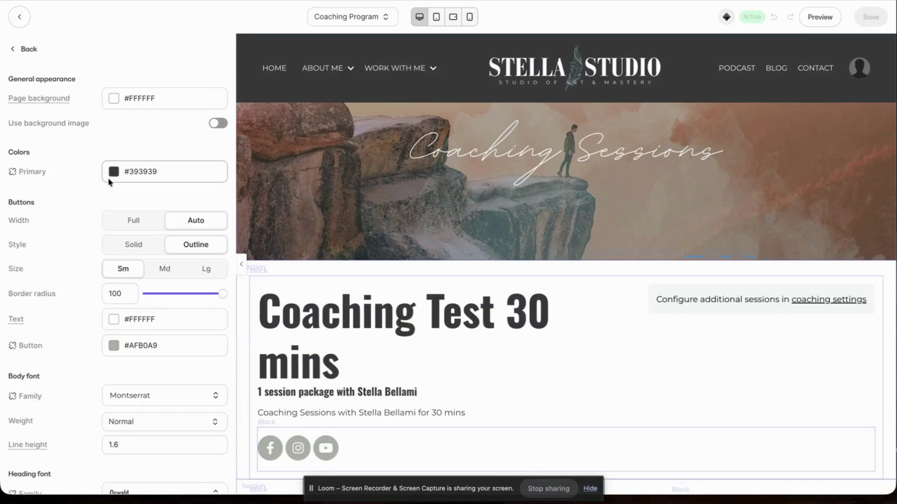
{"action": "scroll", "coordinate": [136, 367], "scroll_direction": "down", "scroll_amount": 10}
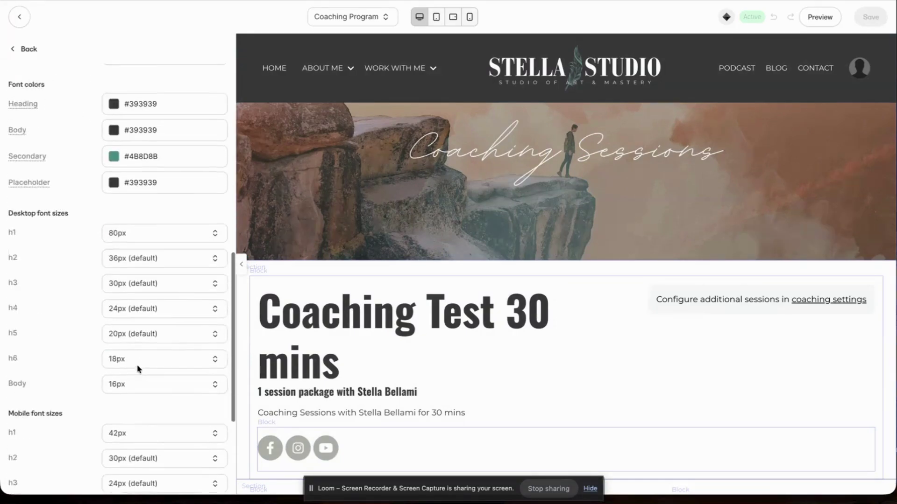
{"action": "scroll", "coordinate": [136, 368], "scroll_direction": "up", "scroll_amount": 10}
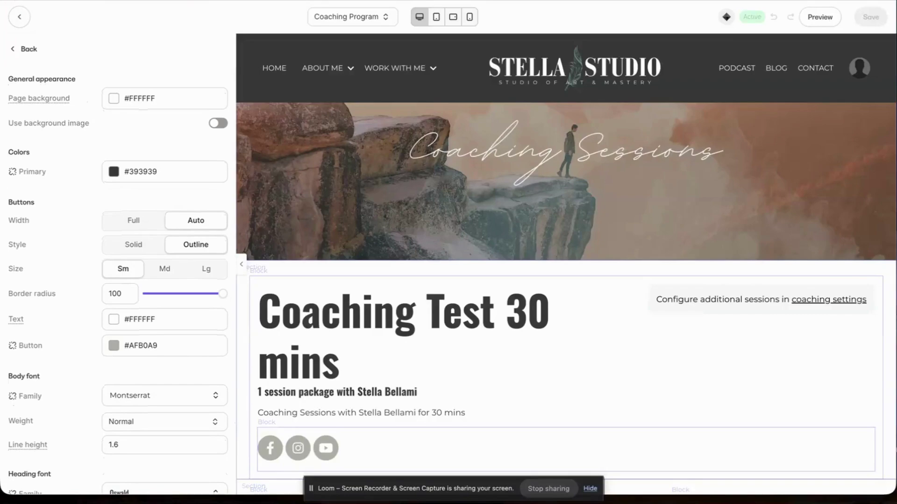
{"action": "left_click", "coordinate": [381, 17]}
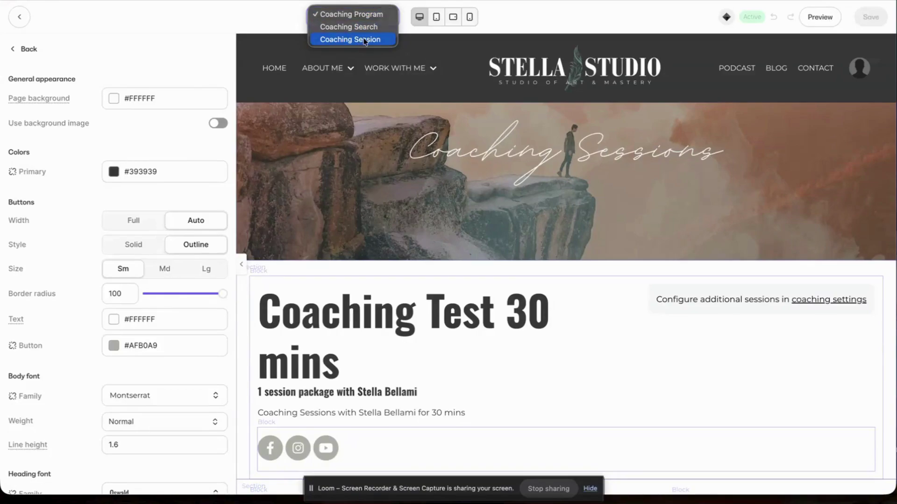
Preview the Coaching Search page and scroll through its Header, Coaching Hero, Pricing Cards and Footer sections.
{"action": "left_click", "coordinate": [575, 19]}
{"action": "scroll", "coordinate": [492, 228], "scroll_direction": "down", "scroll_amount": 8}
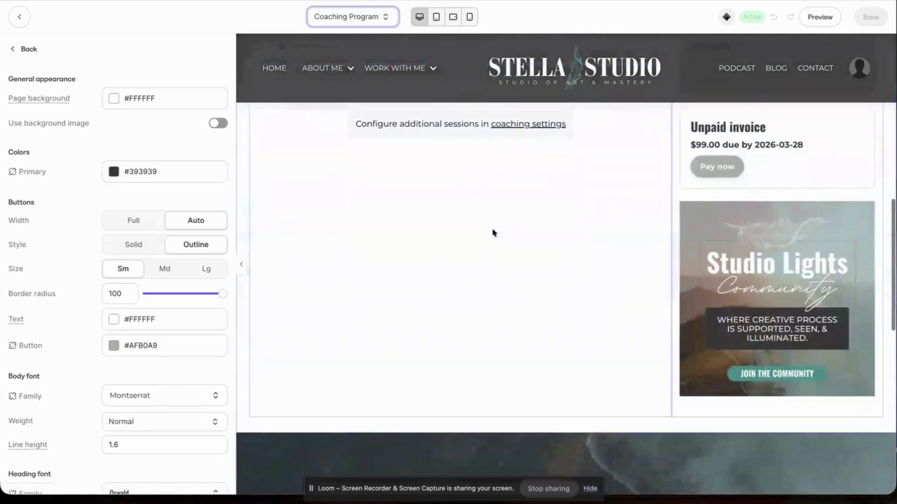
{"action": "scroll", "coordinate": [492, 229], "scroll_direction": "up", "scroll_amount": 5}
{"action": "left_click", "coordinate": [386, 17]}
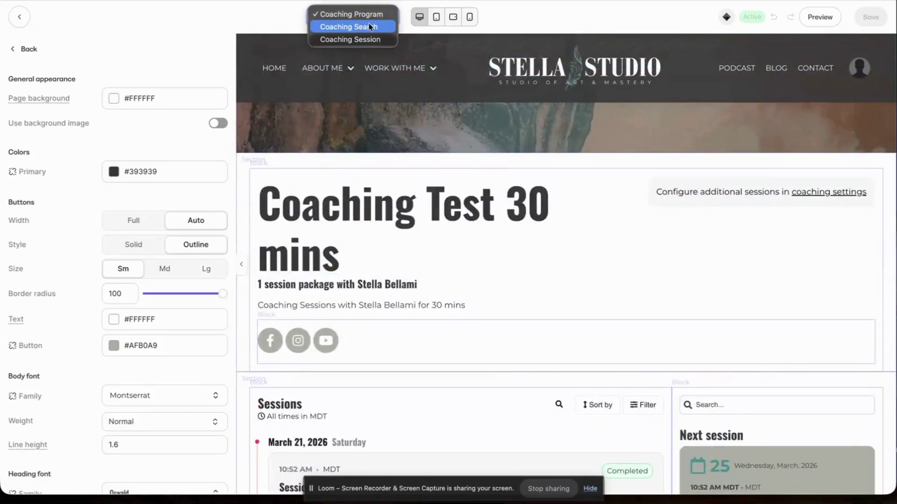
{"action": "left_click", "coordinate": [369, 26]}
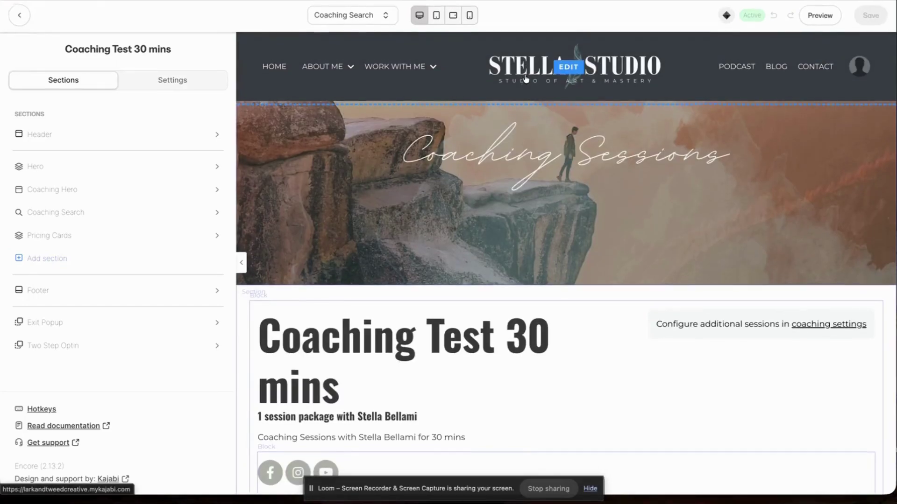
{"action": "scroll", "coordinate": [514, 268], "scroll_direction": "down", "scroll_amount": 10}
{"action": "scroll", "coordinate": [514, 270], "scroll_direction": "up", "scroll_amount": 1}
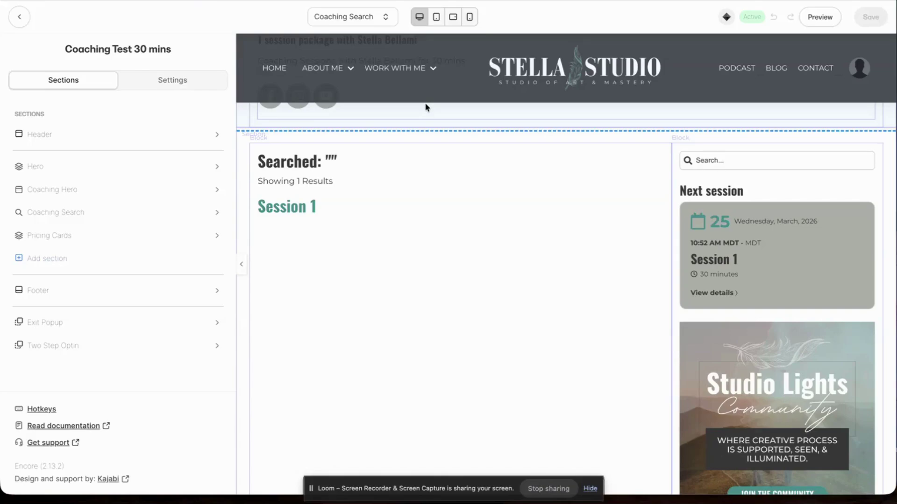
{"action": "scroll", "coordinate": [483, 246], "scroll_direction": "up", "scroll_amount": 15}
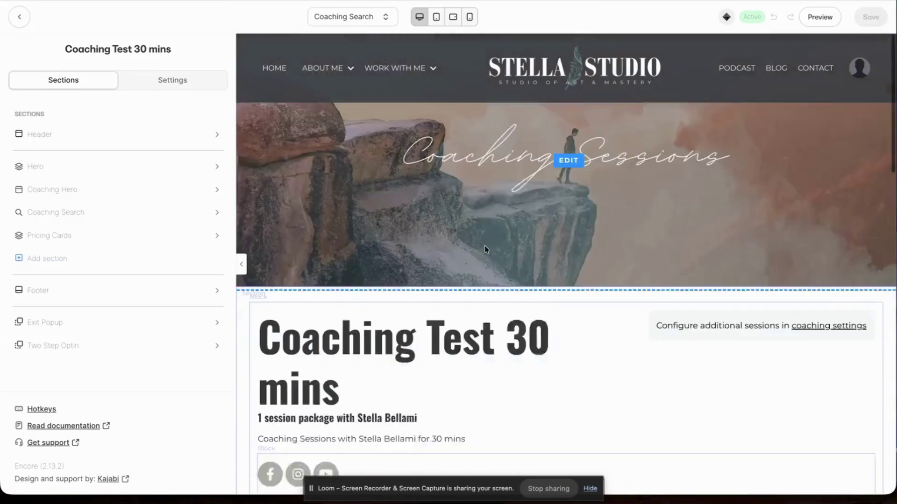